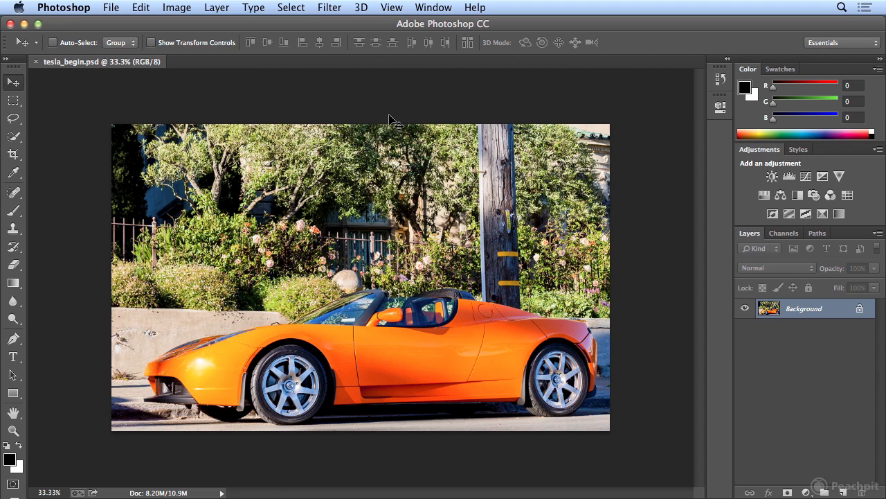
Load the saved 'car' channel as a selection with Select > Load Selection
click(291, 7)
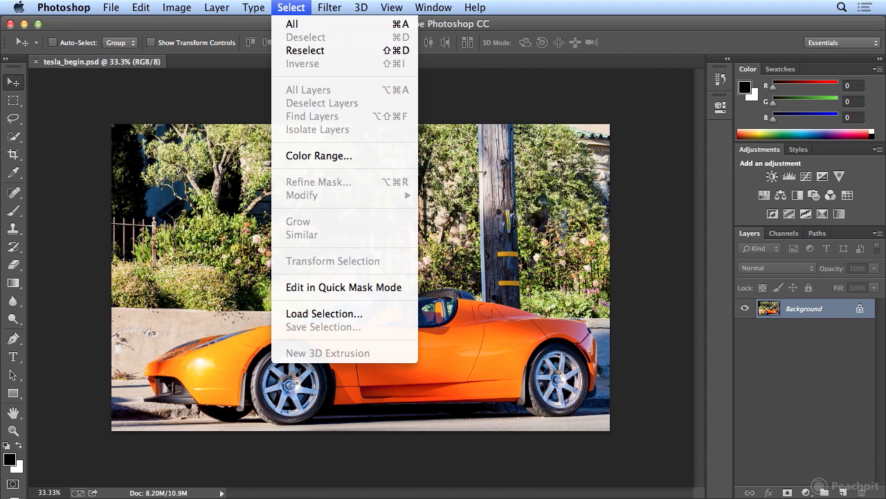
click(381, 316)
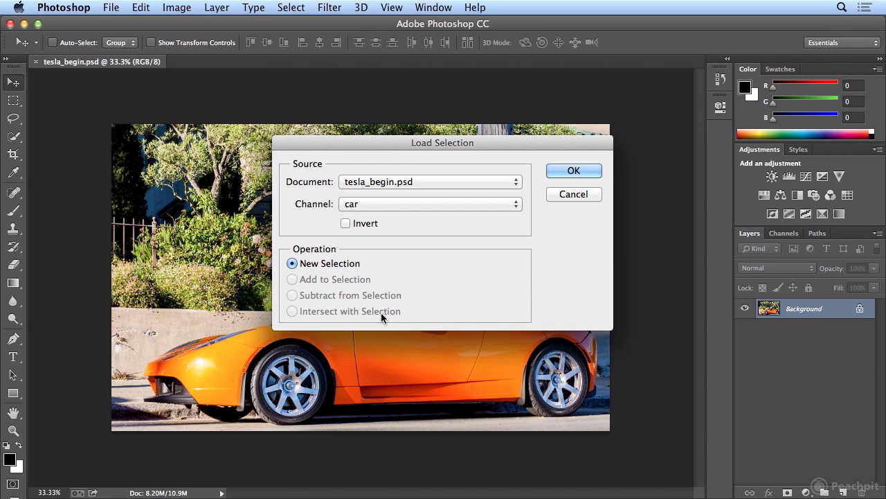
click(466, 203)
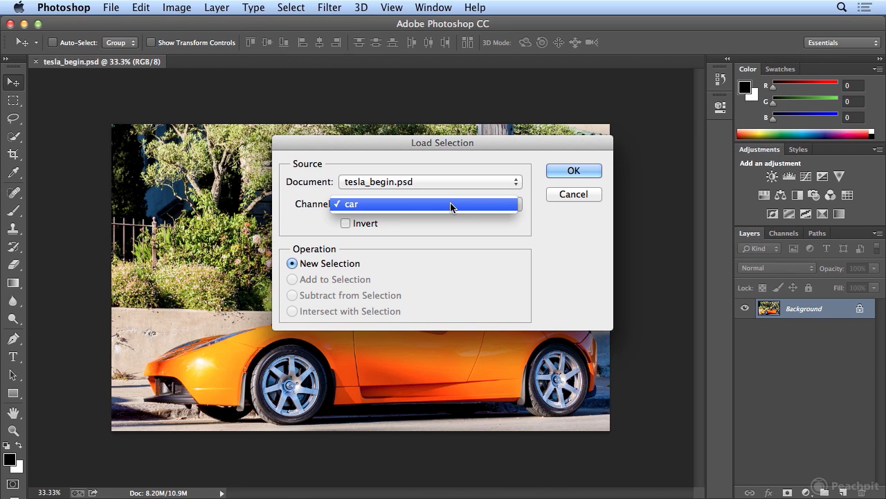
click(451, 205)
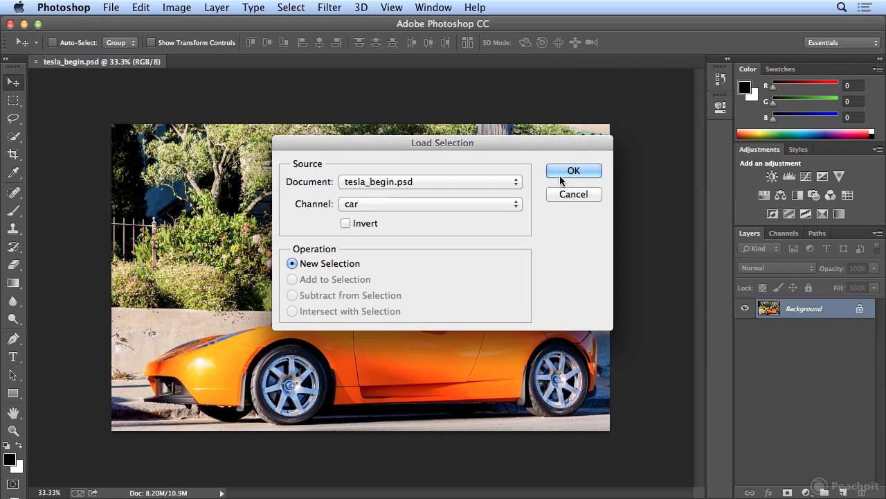
click(570, 173)
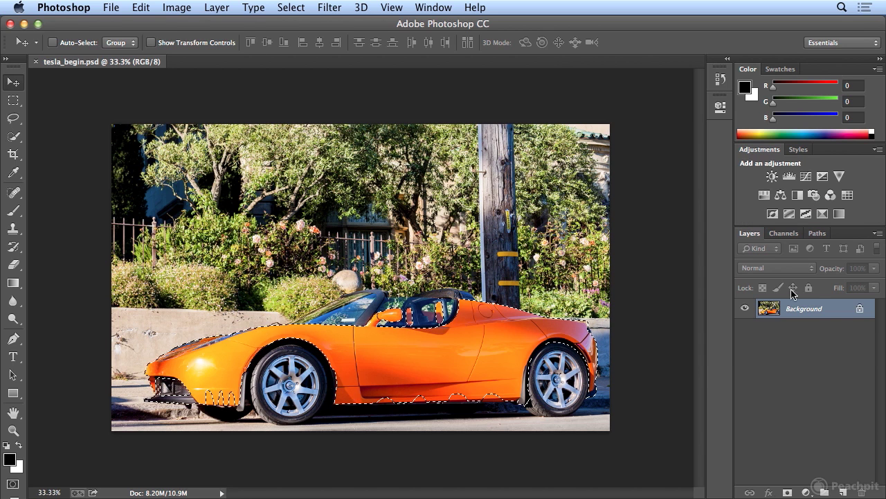
Add a car-masked Hue/Saturation layer and drag Hue to +106 to turn the car teal
click(765, 196)
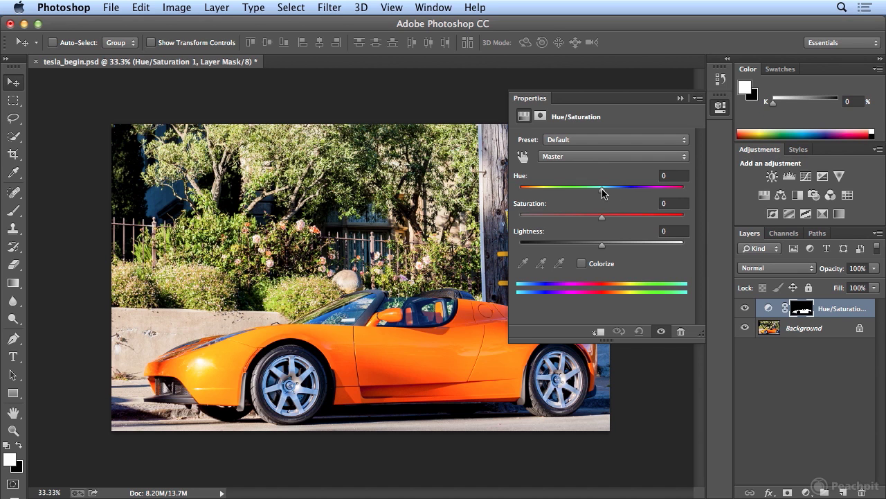
drag(601, 188, 662, 205)
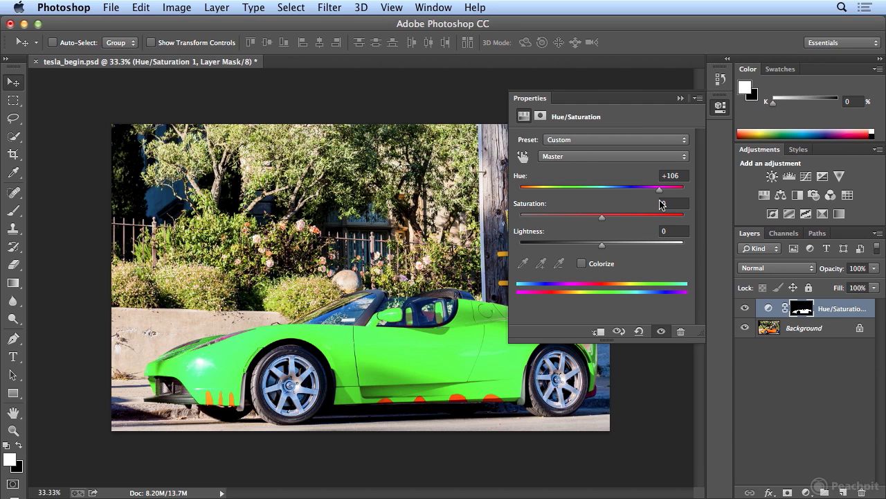
drag(524, 193, 606, 196)
Turn off Colorize and set Hue -46, Saturation -7, Lightness -6 for a red car
click(594, 267)
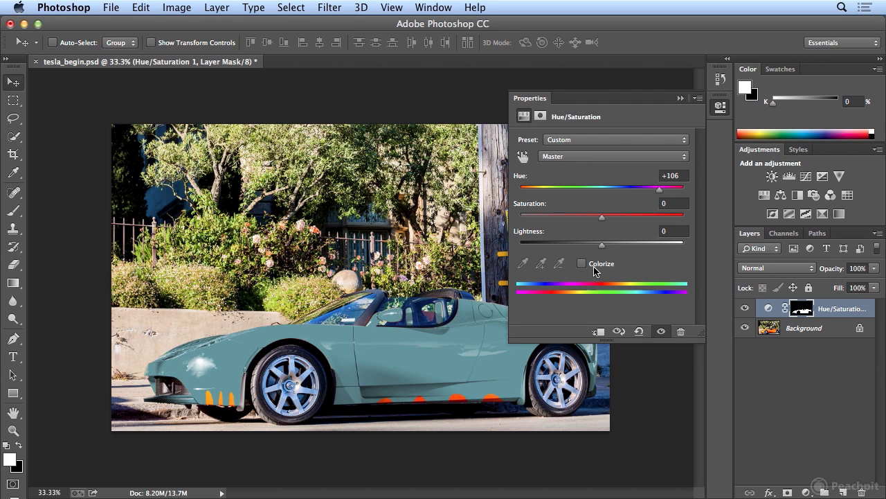
drag(662, 195, 599, 221)
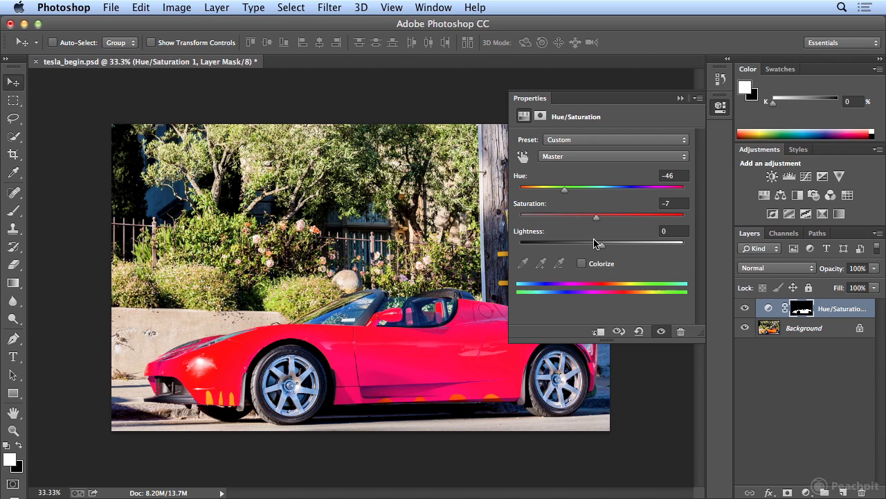
mouse_move(601, 246)
mouse_down()
mouse_move(581, 249)
mouse_move(658, 251)
mouse_move(591, 251)
mouse_move(599, 251)
mouse_up()
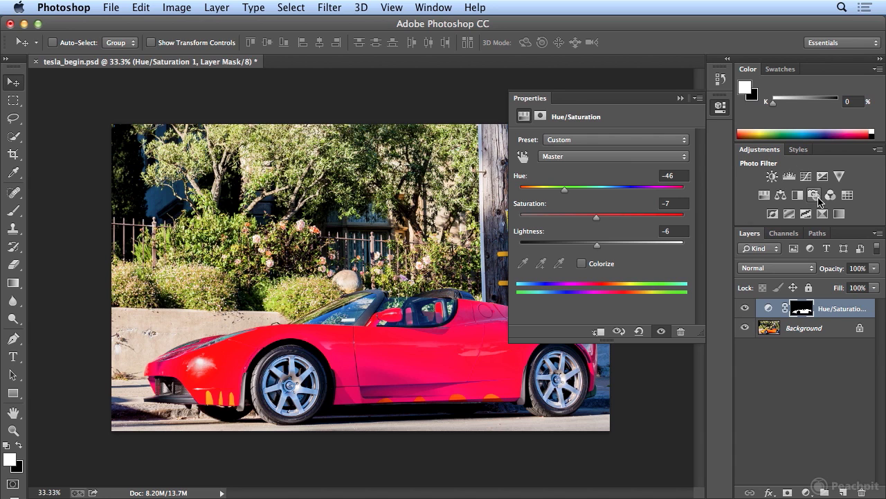
Collapse the Properties panel and view the car's lower edge at 100% zoom
click(720, 109)
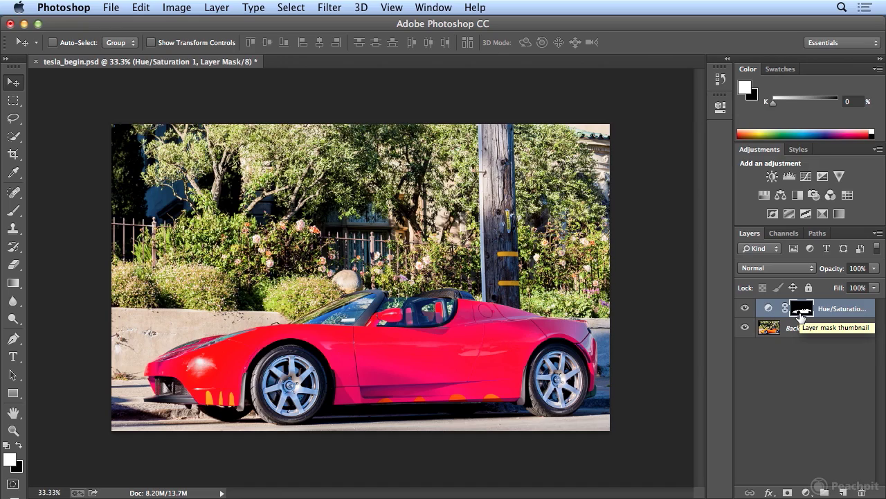
key(super+1)
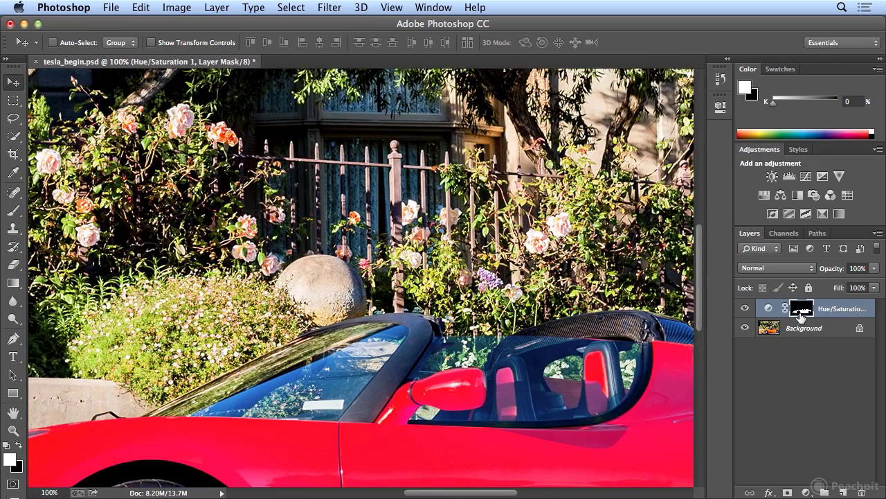
scroll(603, 363, down, 10)
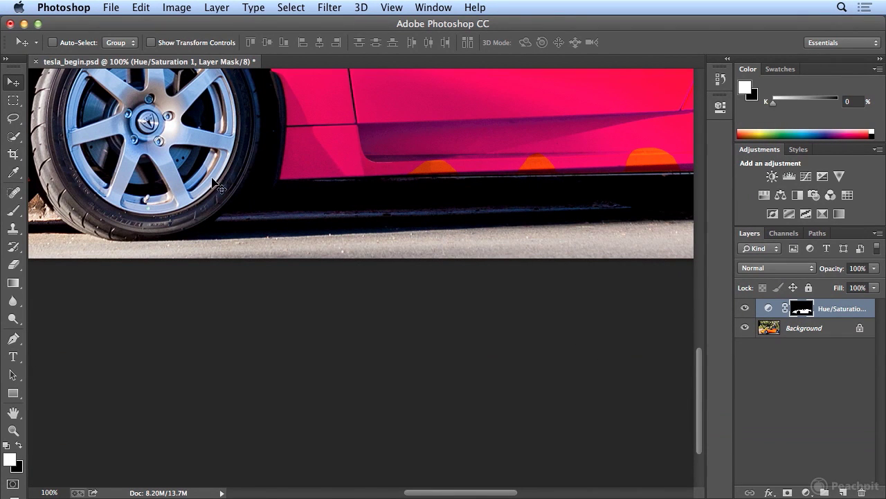
Switch to the Brush tool and set it to 31 px size with 95% hardness
click(15, 212)
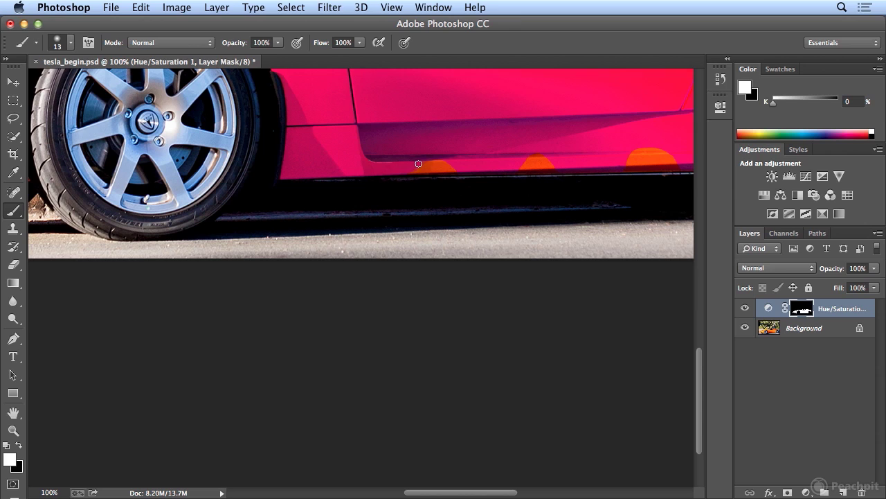
drag(418, 164, 433, 163)
click(72, 43)
mouse_move(81, 87)
mouse_down()
mouse_move(102, 85)
mouse_move(94, 86)
mouse_up()
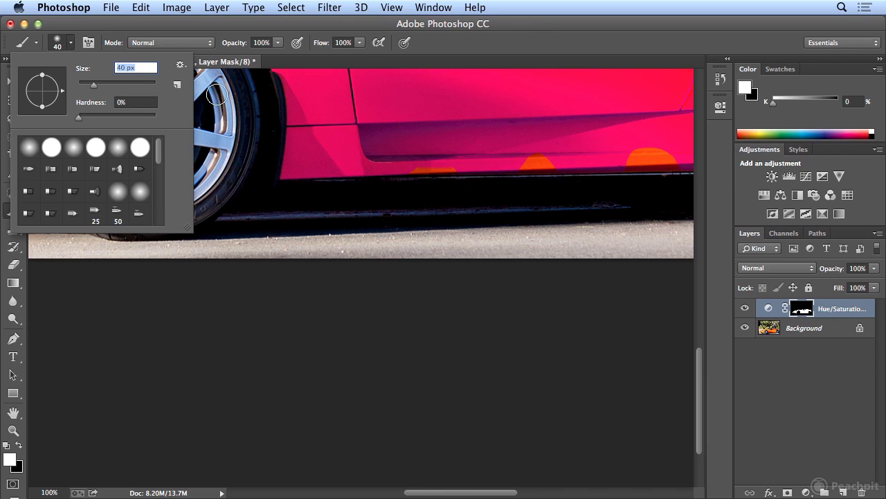
drag(93, 86, 90, 86)
click(131, 102)
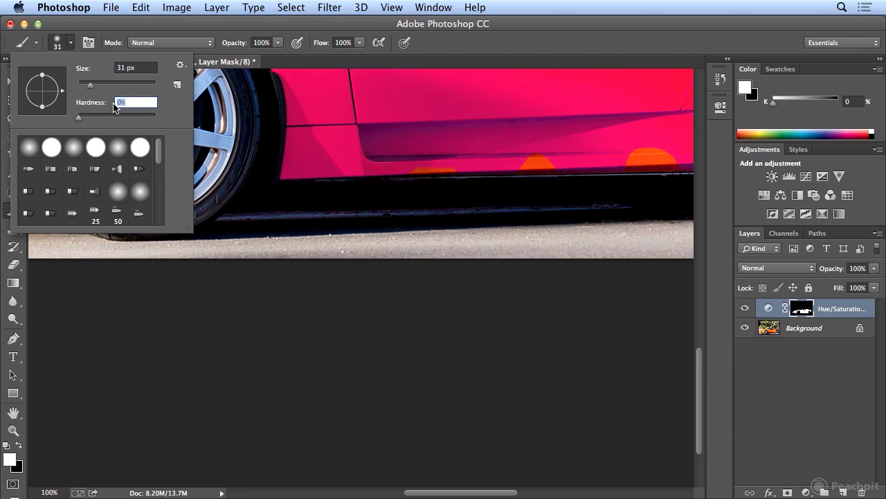
text(95)
key(Return)
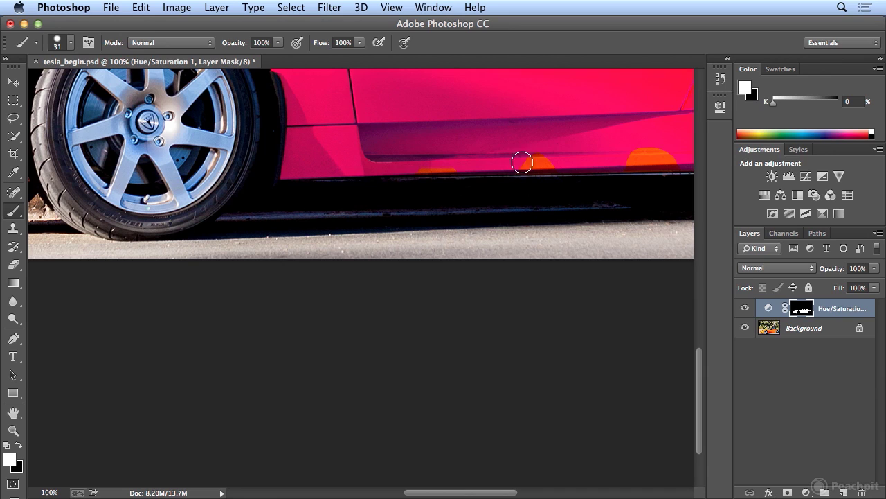
Paint white on the mask over the orange patches along the sill and rear bumper
shift+click(677, 161)
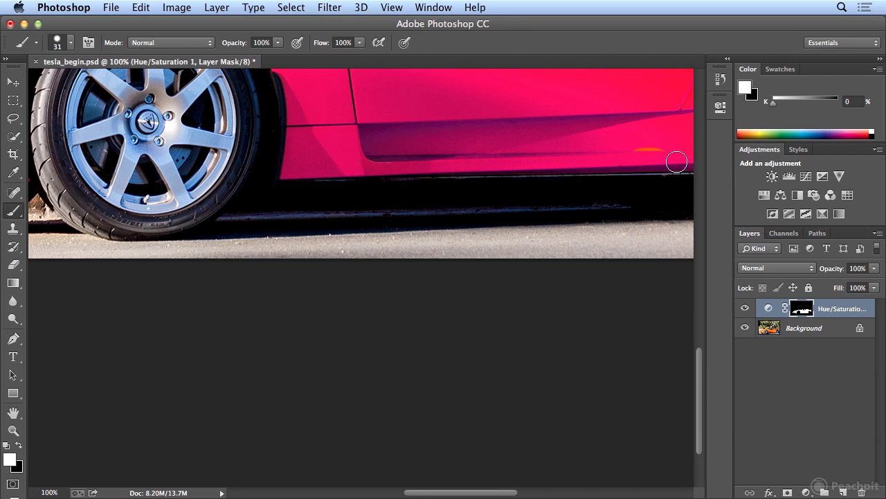
drag(669, 149, 630, 146)
drag(481, 494, 407, 493)
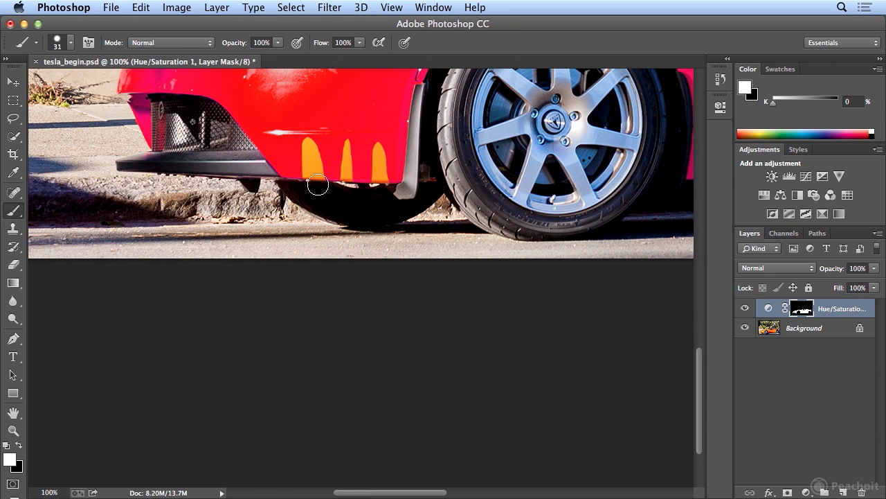
click(301, 168)
drag(301, 168, 387, 172)
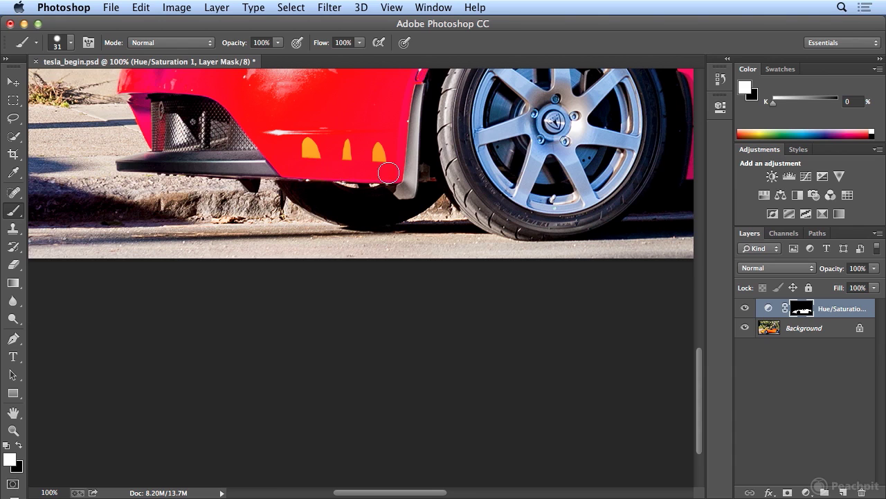
mouse_move(377, 166)
mouse_down()
mouse_move(379, 144)
mouse_move(301, 140)
mouse_move(302, 154)
mouse_move(342, 144)
mouse_move(363, 154)
mouse_up()
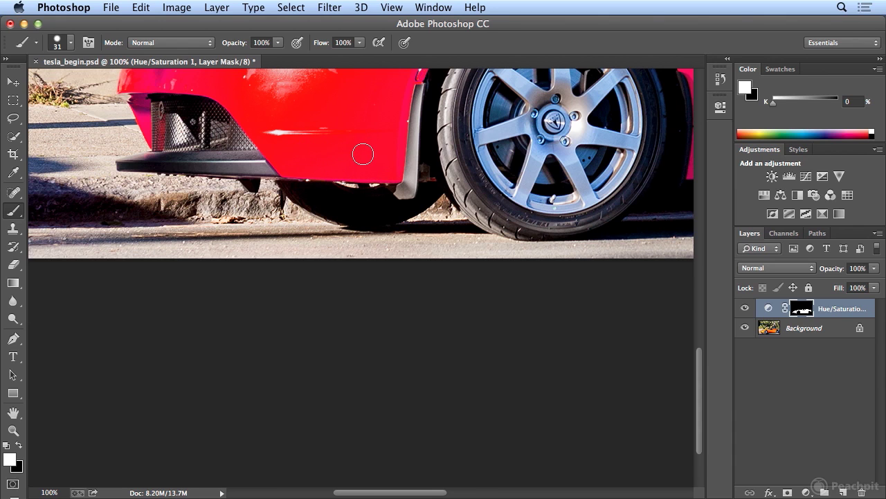
Zoom to 50% and rename the adjustment layer 'red Hue/Saturation'
key(super+minus)
key(super+minus)
key(super+minus)
key(super+minus)
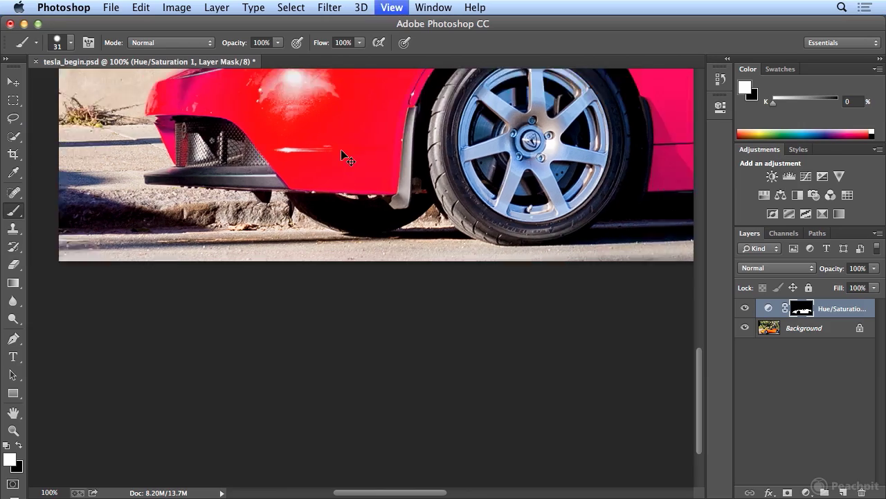
key(super+plus)
key(super+plus)
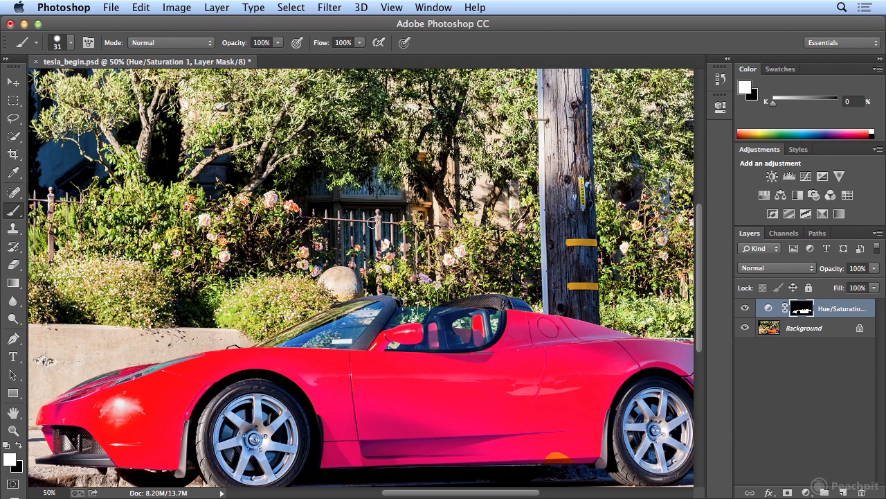
double_click(844, 311)
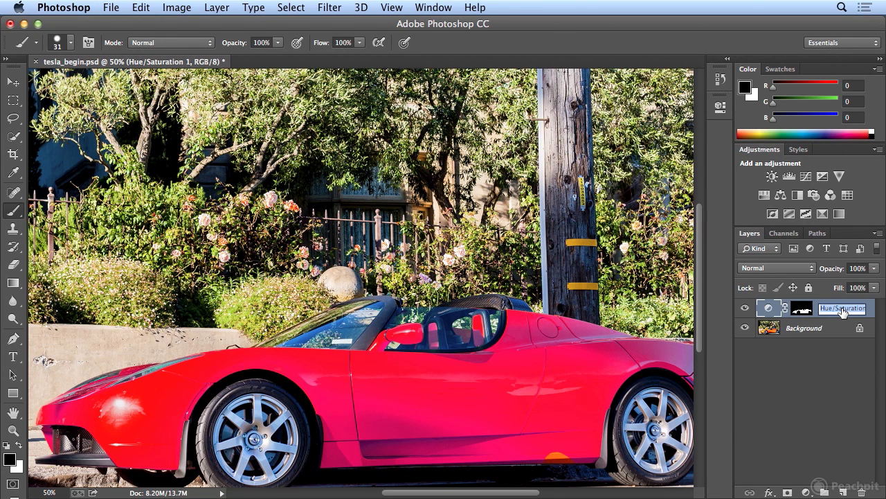
key(Right)
key(BackSpace)
text(red)
key(Up)
text(red)
key(Return)
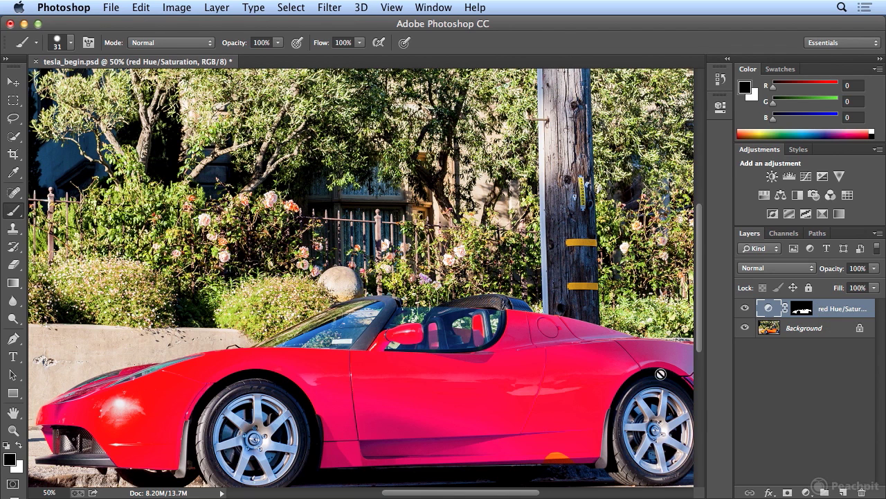
Paint white on the red layer's mask over the orange spot by the rear wheel
click(811, 316)
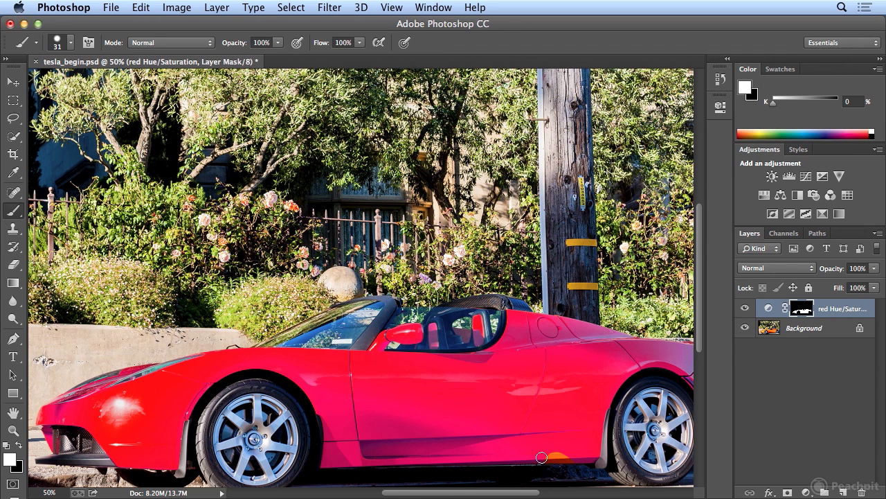
drag(541, 457, 577, 457)
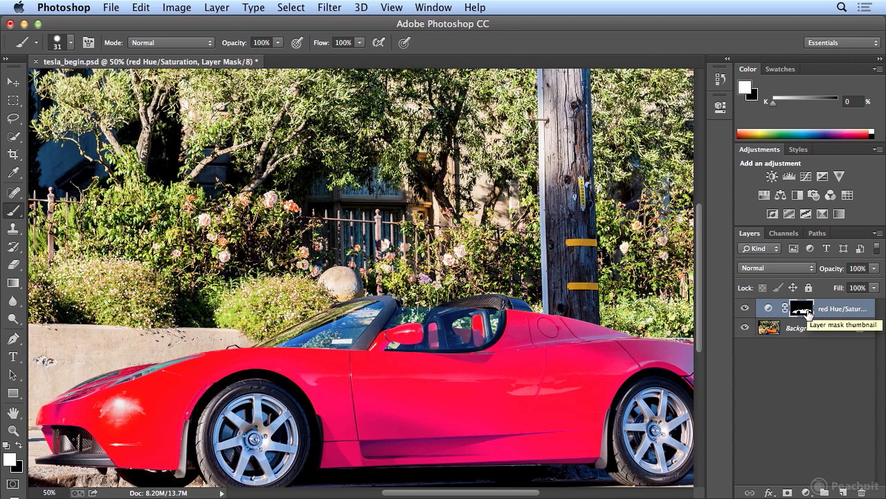
Load the red layer's mask as a selection, hide that layer, and add a new Hue/Saturation layer
drag(808, 311, 814, 318)
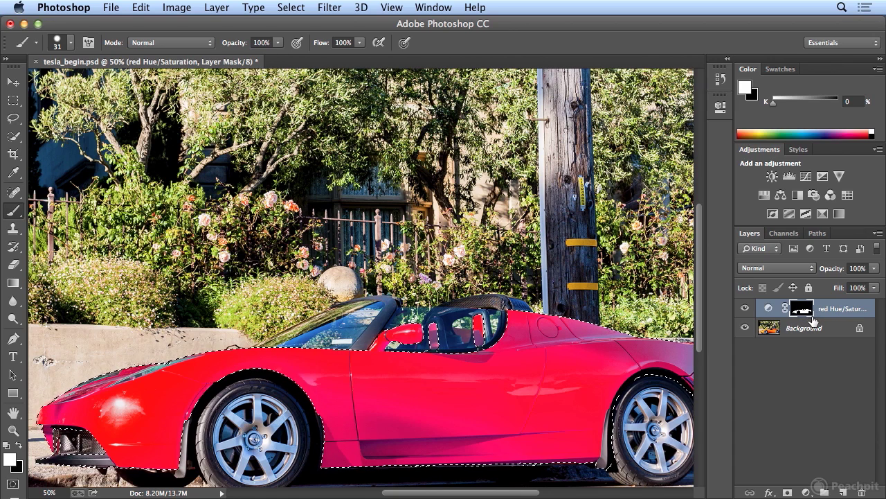
drag(815, 312, 806, 314)
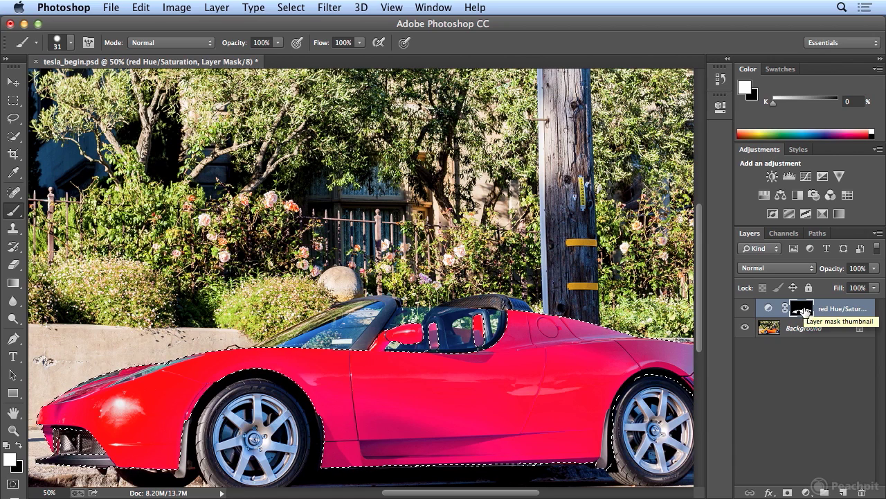
click(745, 309)
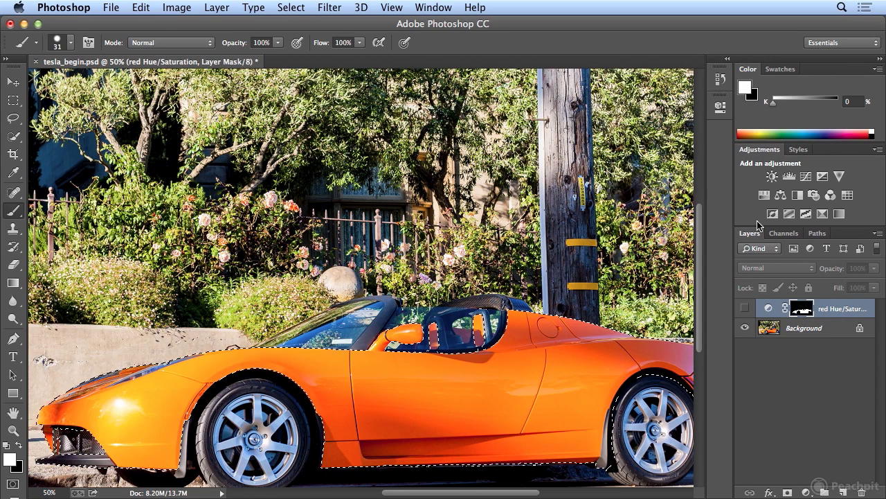
click(764, 196)
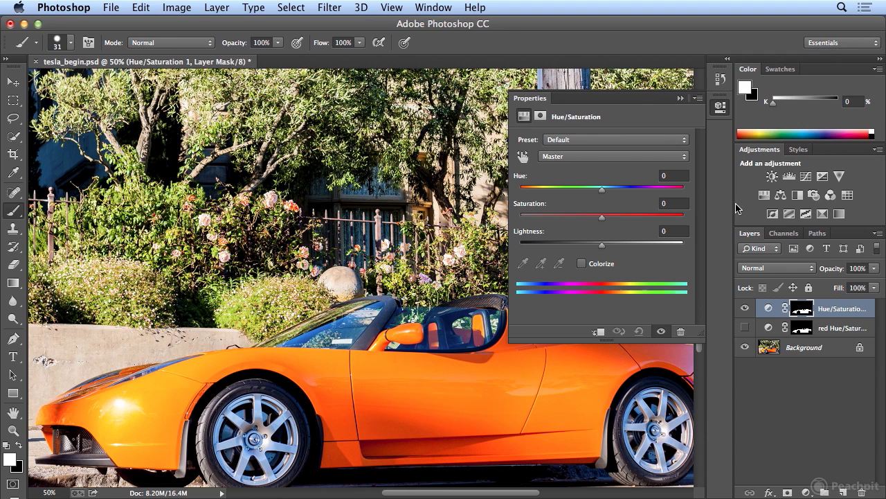
Set the new Hue/Saturation layer's Hue to +18 to make the roadster yellow
mouse_move(604, 190)
mouse_down()
mouse_move(630, 192)
mouse_move(619, 192)
mouse_up()
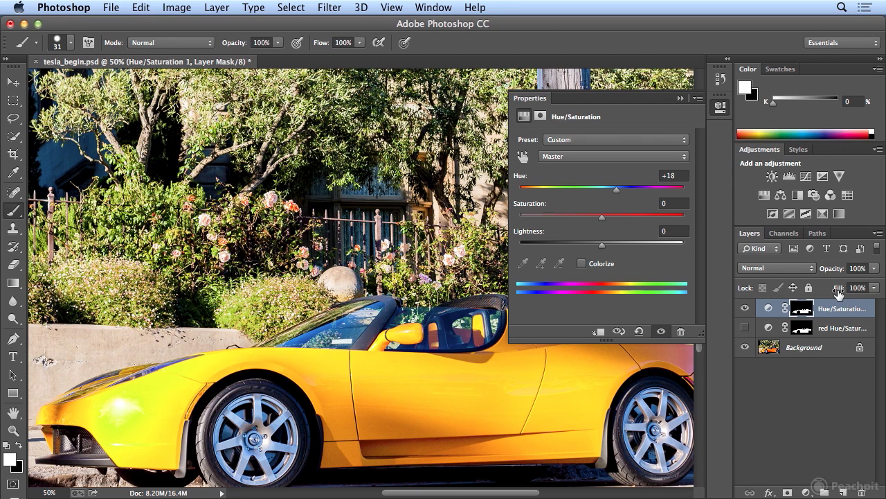
Rename the new adjustment layer to 'yellow Hue/Saturation 1' and collapse its Properties panel
double_click(825, 313)
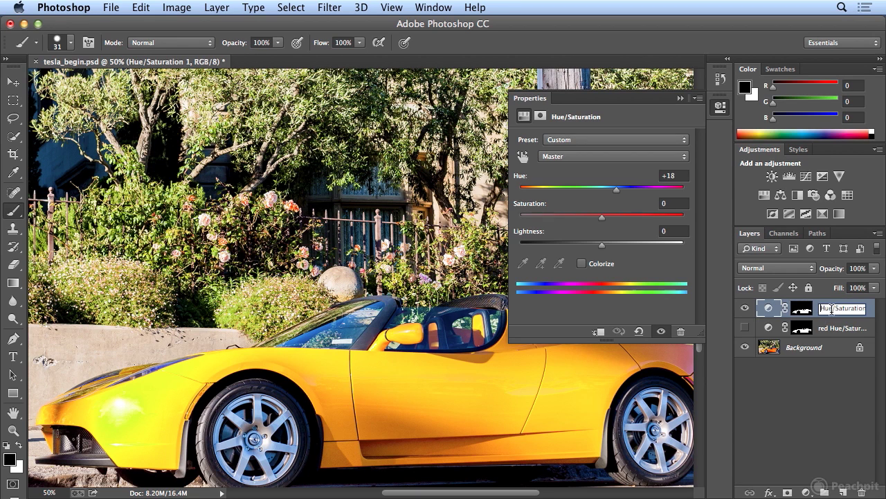
text(yellow)
click(720, 108)
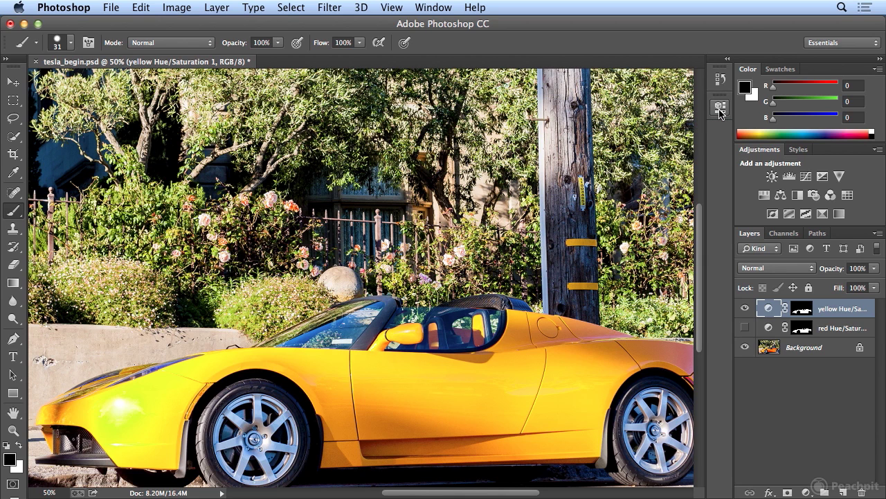
click(745, 308)
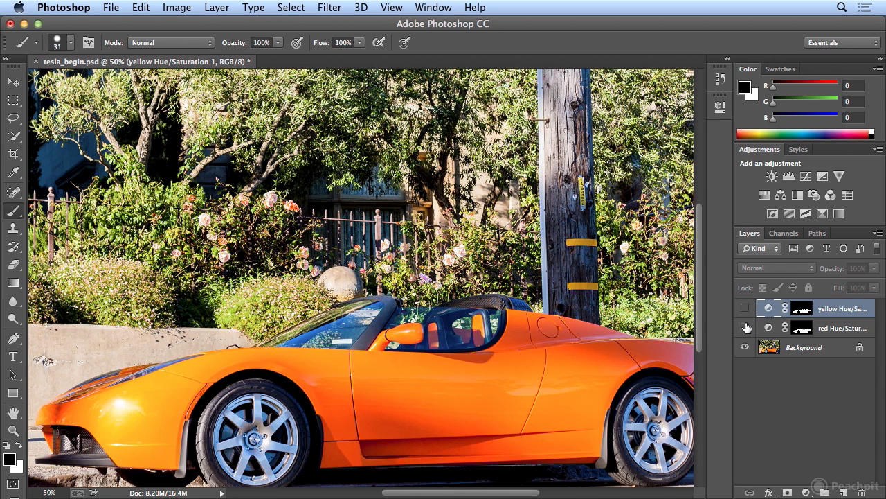
click(745, 328)
click(745, 328)
click(746, 328)
click(746, 327)
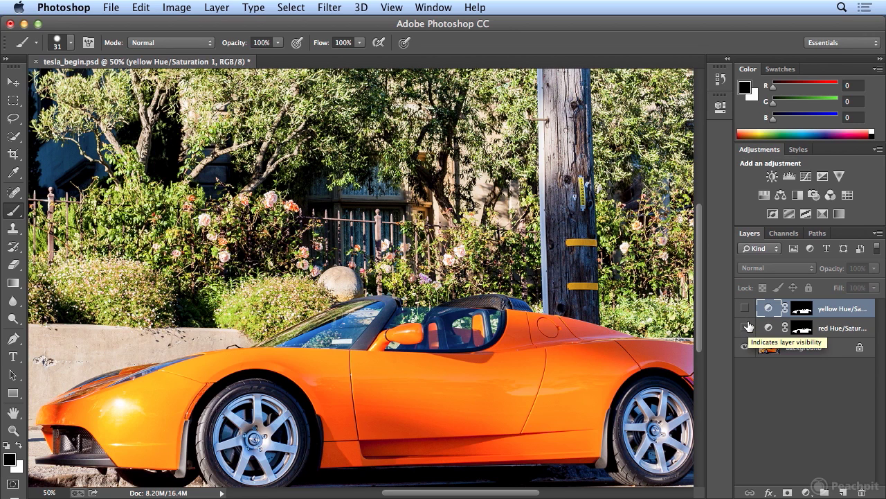
click(745, 309)
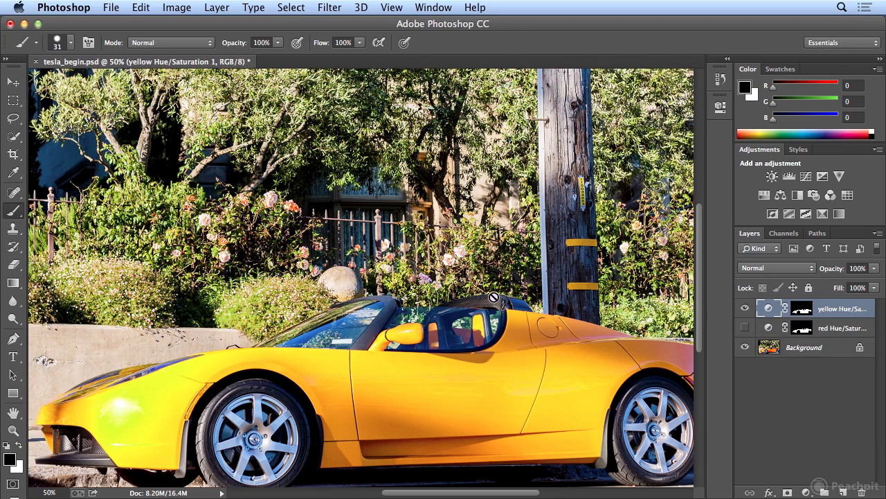
Zoom to 200% near the rear cockpit, target the yellow layer's mask, and set the brush to 3 px
key(super+plus)
key(super+plus)
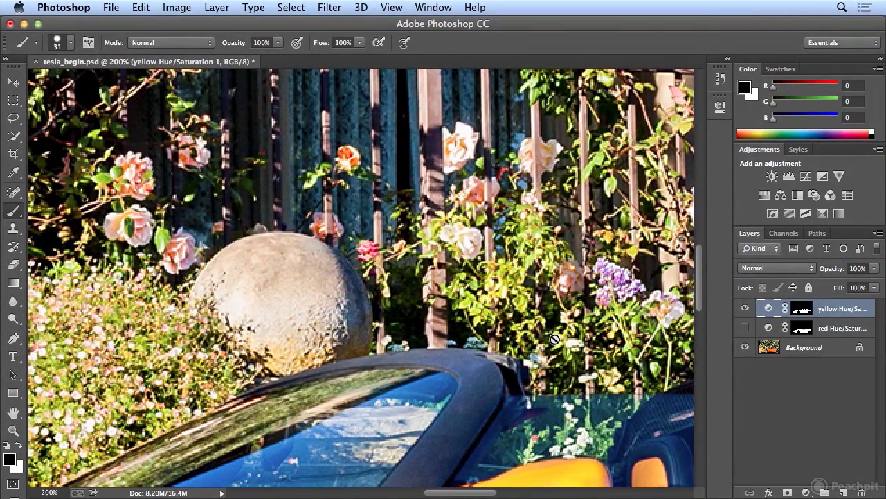
scroll(481, 481, right, 10)
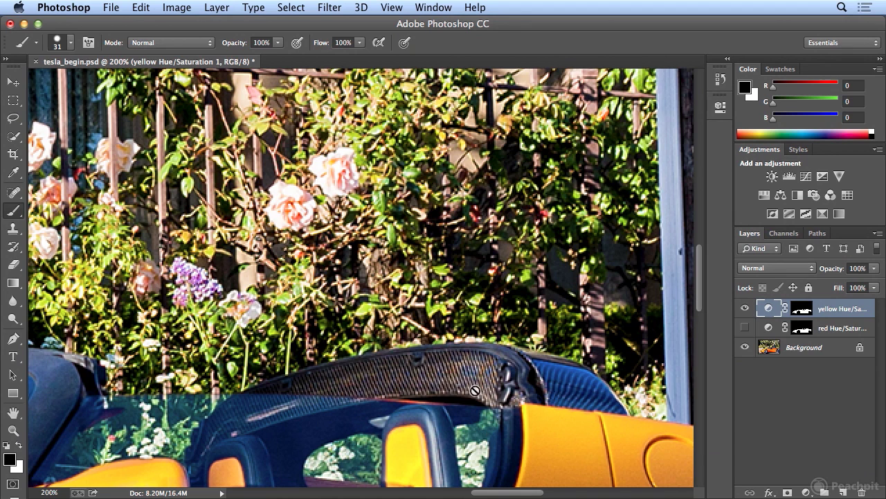
click(802, 313)
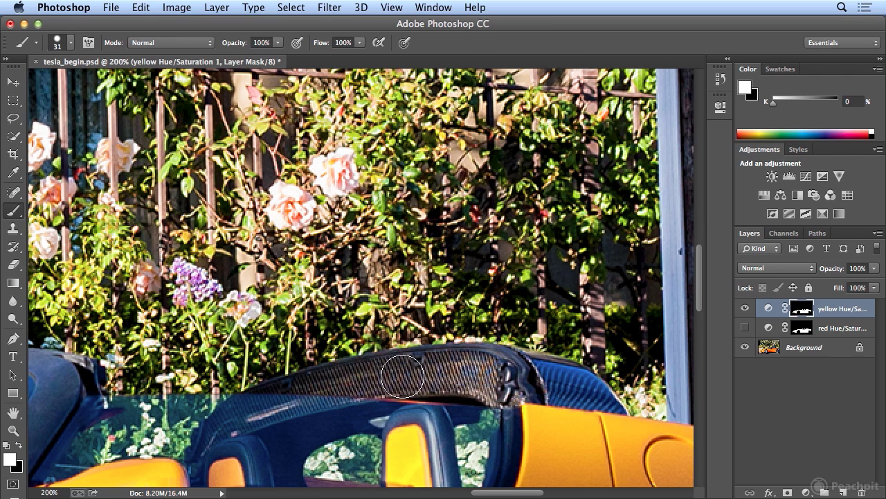
click(70, 42)
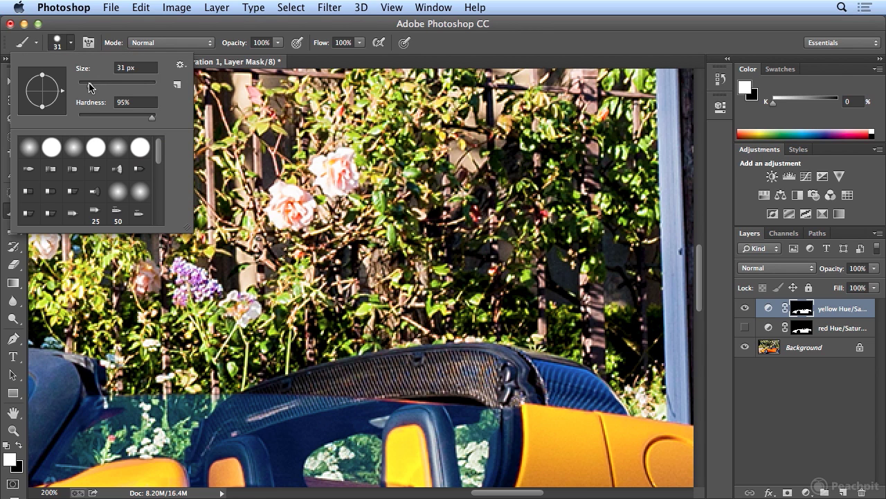
drag(90, 85, 79, 88)
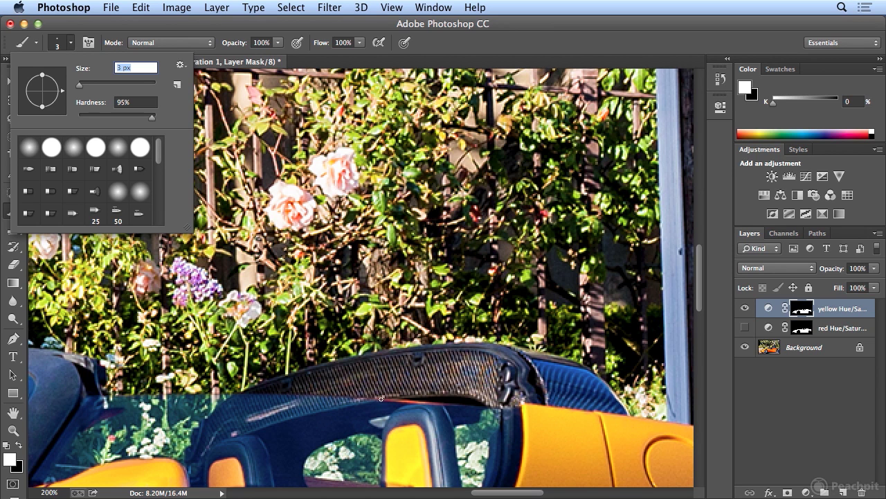
key(Return)
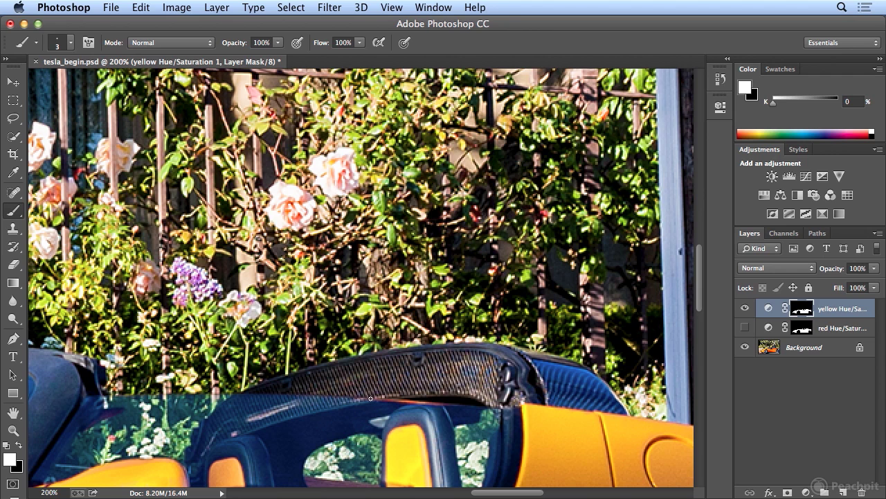
click(745, 309)
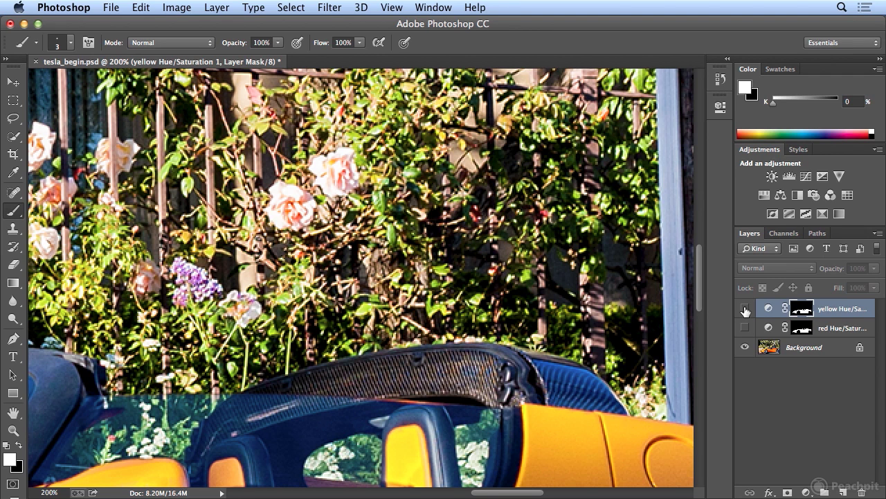
click(746, 327)
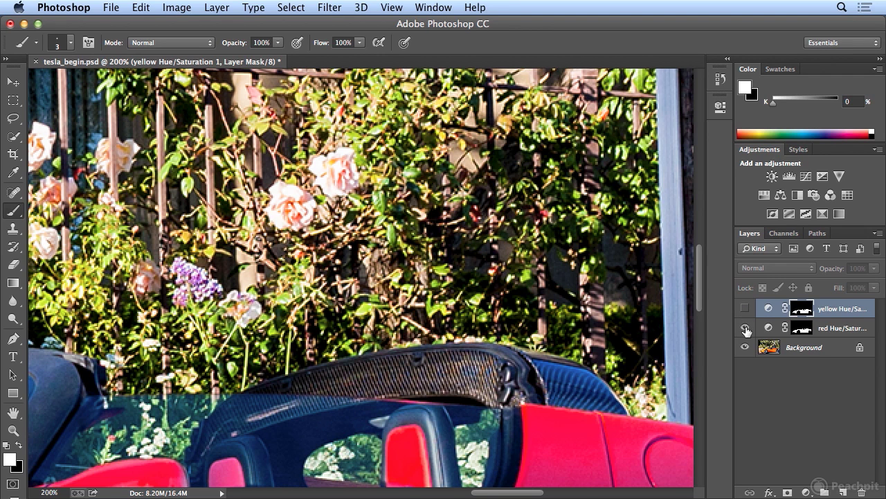
click(745, 327)
click(745, 327)
click(745, 328)
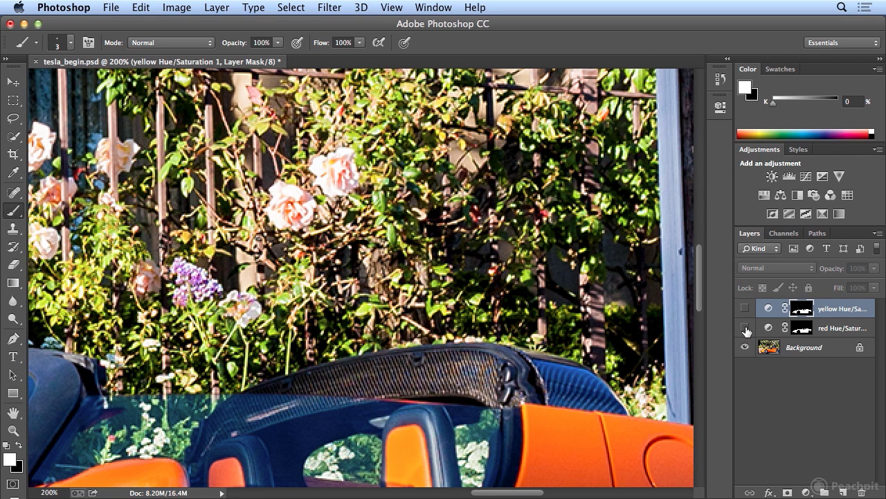
click(745, 328)
click(745, 328)
click(746, 328)
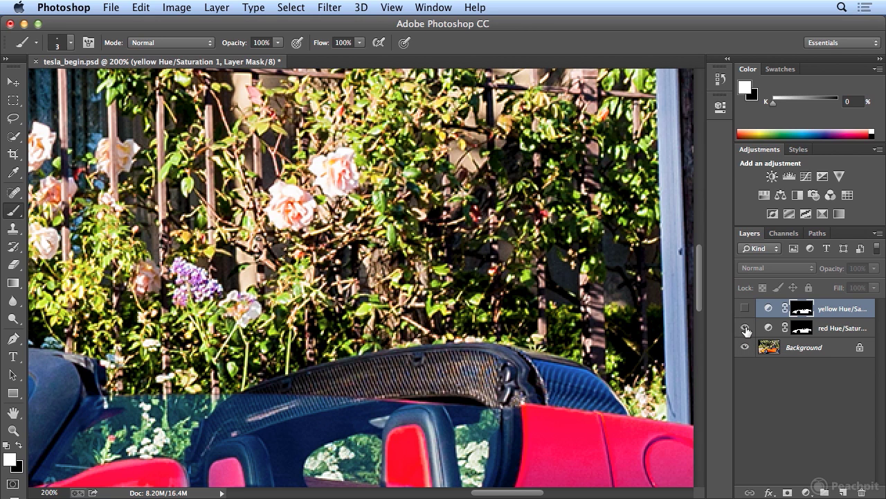
click(746, 328)
click(745, 327)
click(745, 327)
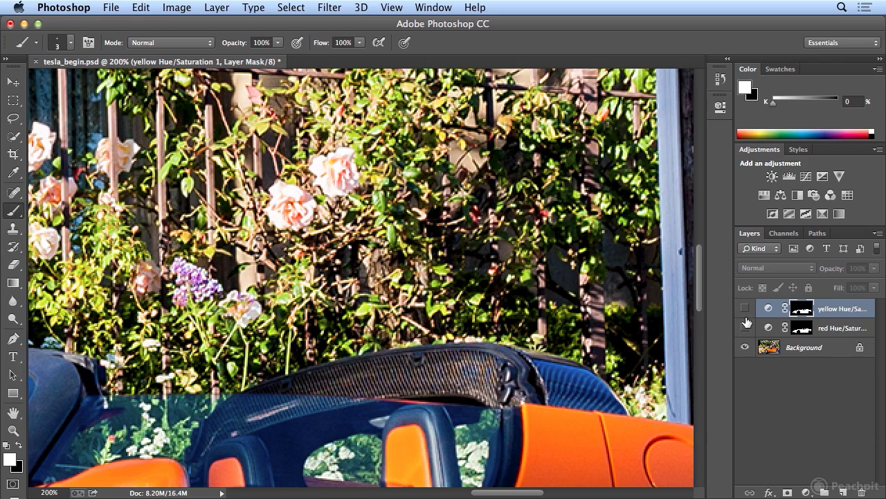
click(745, 308)
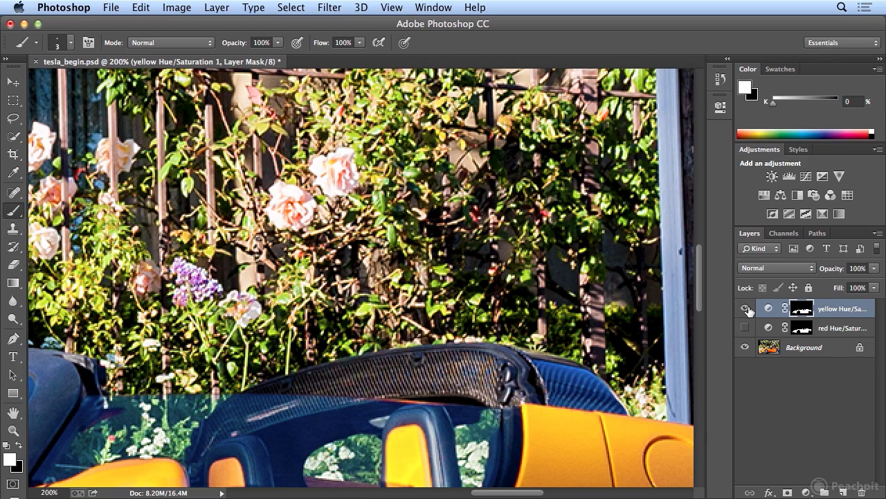
Fit the whole car on screen and toggle the yellow adjustment to compare it with the orange original
key(super+0)
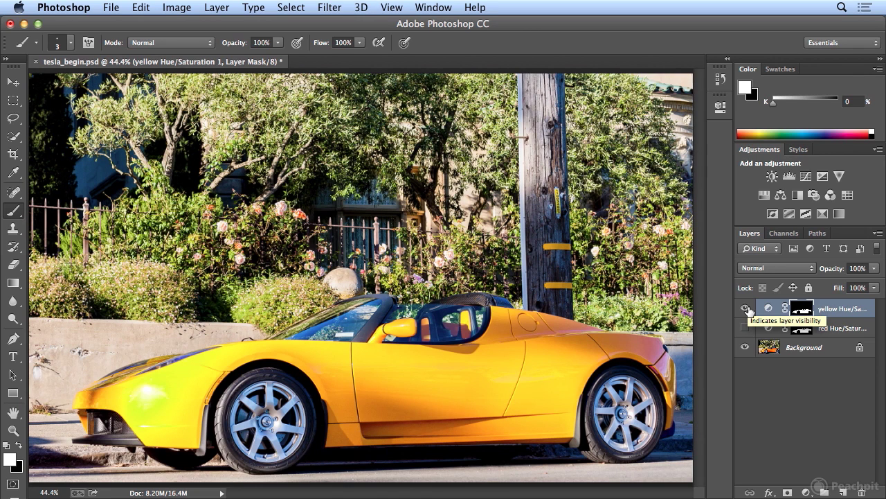
click(745, 309)
click(746, 308)
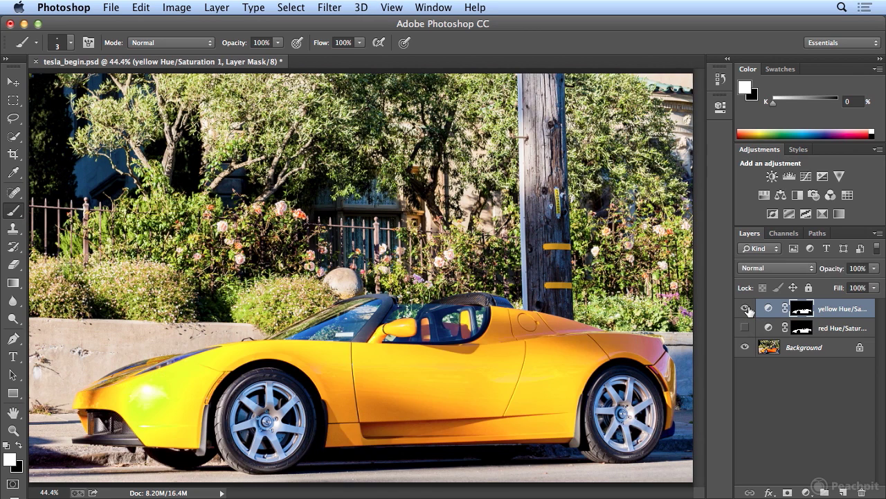
click(746, 308)
click(746, 309)
click(746, 309)
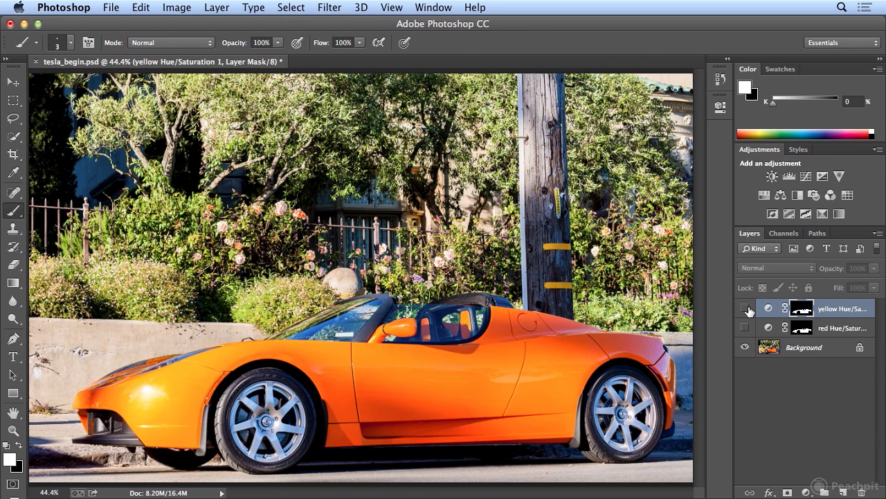
click(745, 309)
click(745, 309)
click(745, 309)
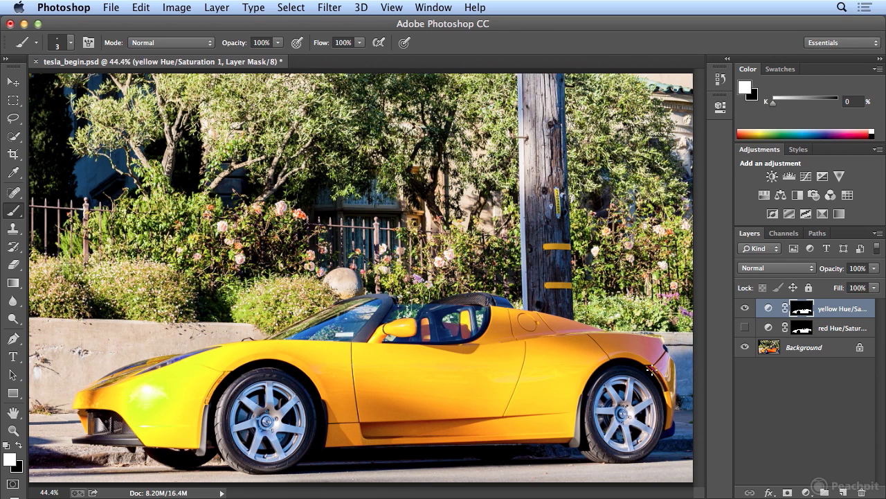
click(746, 309)
click(745, 308)
click(746, 309)
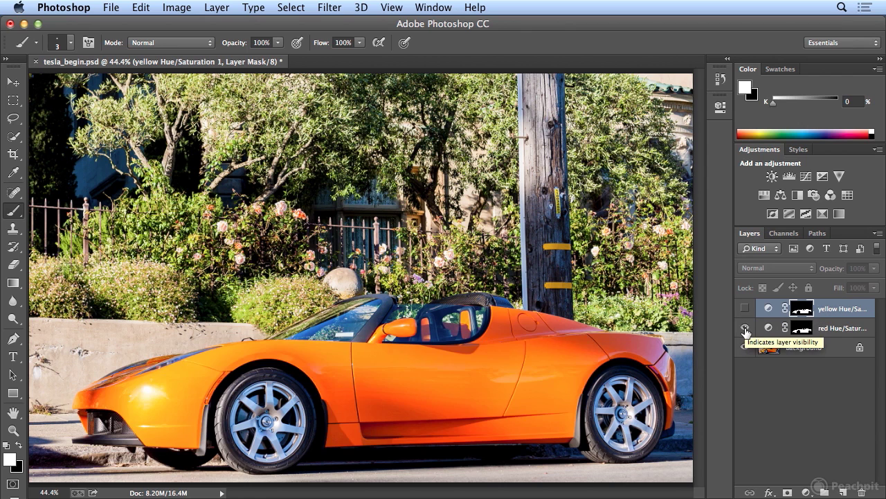
Toggle the red adjustment to compare colours, restore the yellow car, and enlarge the brush to 15 px
click(745, 328)
click(746, 328)
click(745, 328)
click(745, 328)
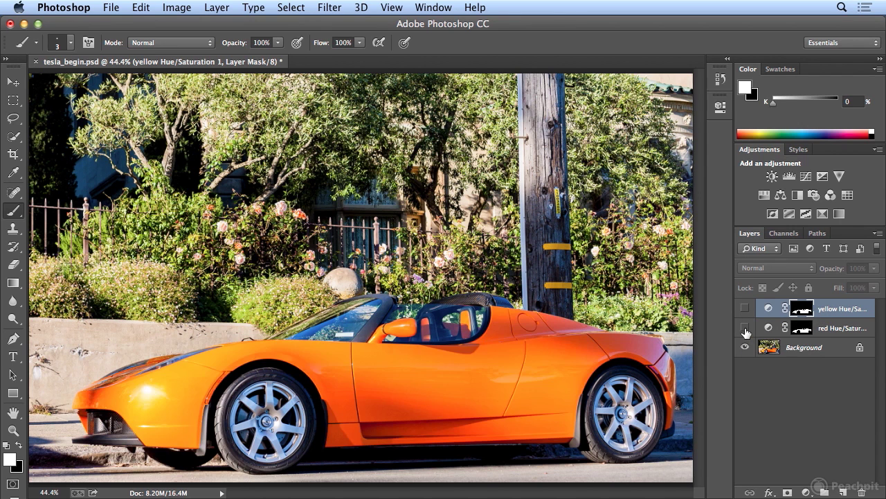
click(745, 328)
click(745, 328)
click(746, 309)
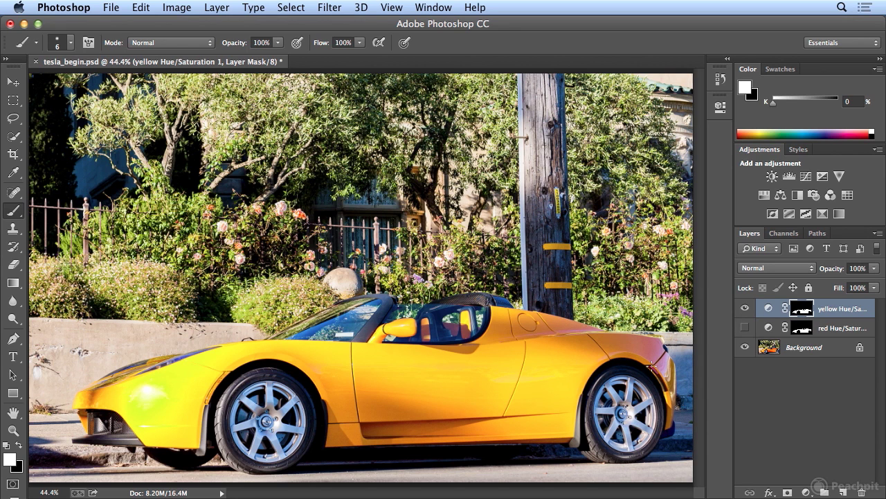
key(bracketright)
key(bracketright)
key(bracketright)
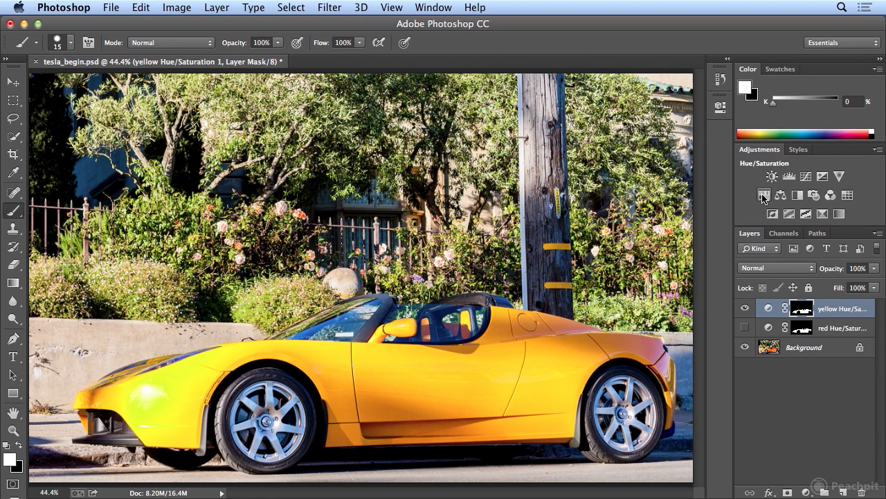
Activate the Quick Selection tool at 30 px, dismissing the Select menu without choosing anything
click(17, 137)
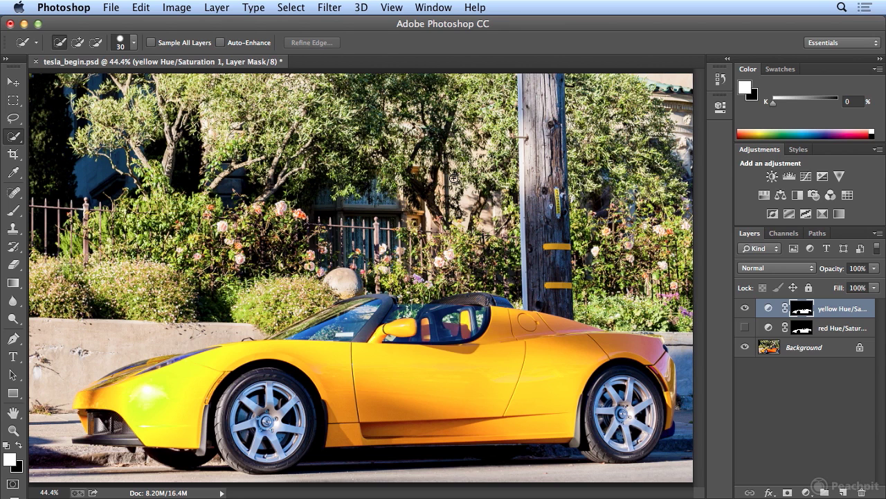
click(291, 7)
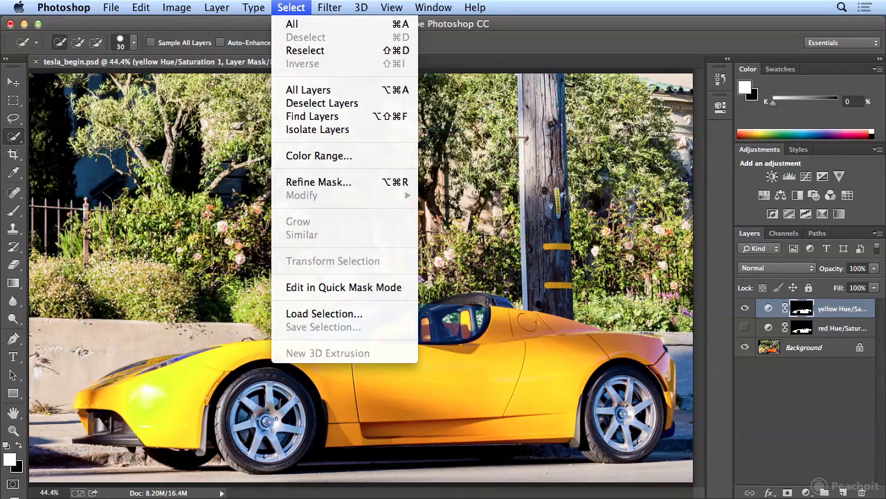
key(Escape)
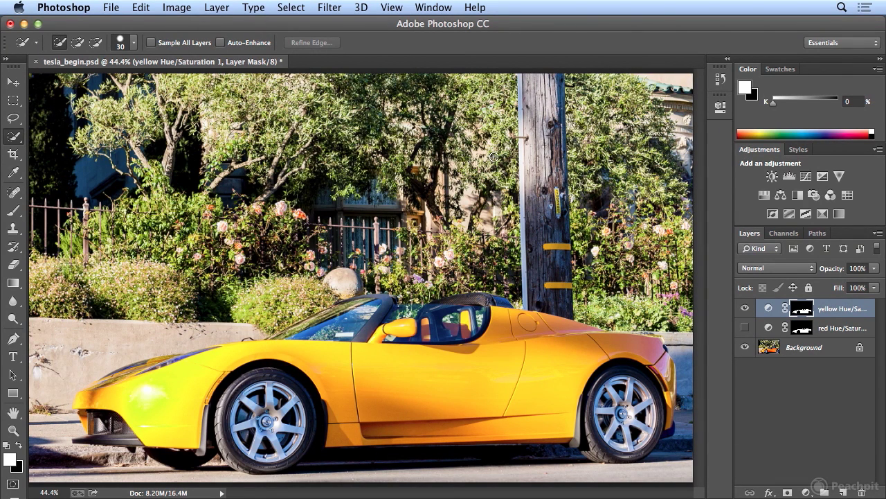